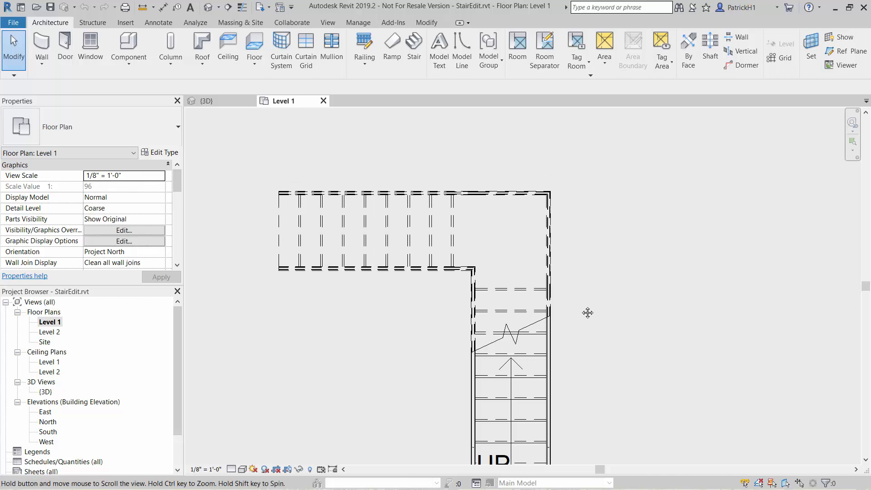
- Edit the stair and convert its corner landing to a sketch-based component
scroll(552, 296, up, 2)
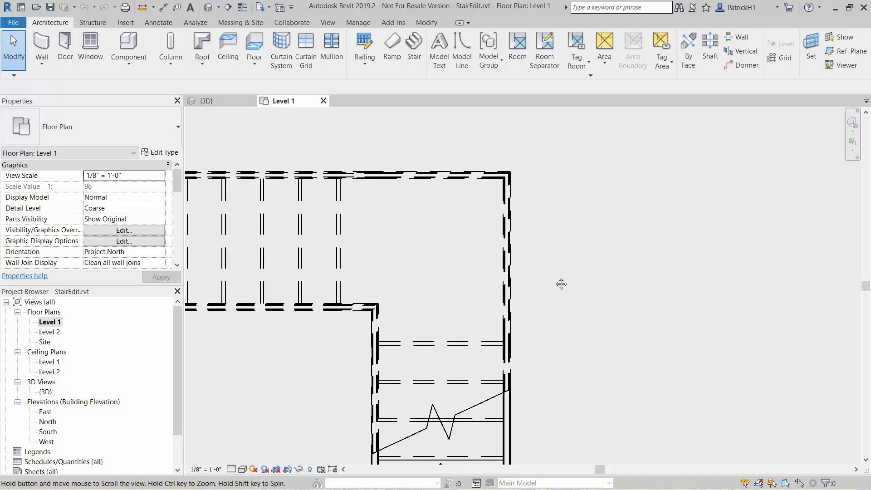
middle_drag(560, 284, 602, 284)
click(509, 382)
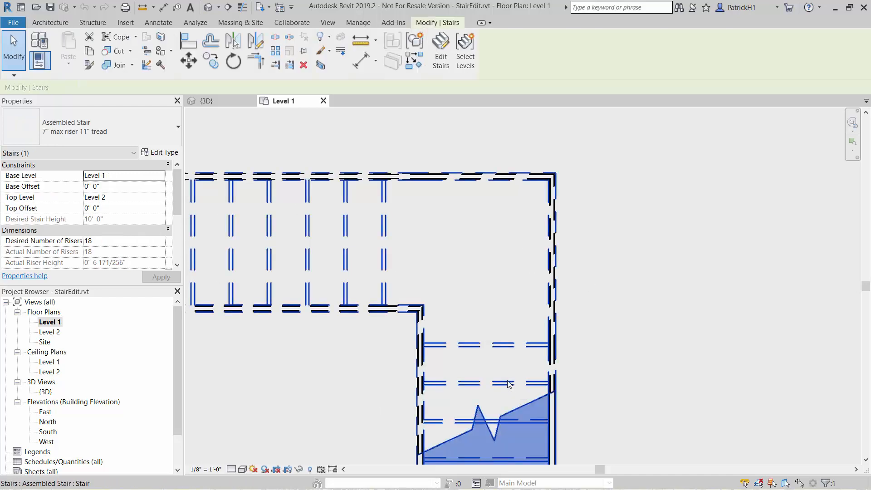
click(441, 50)
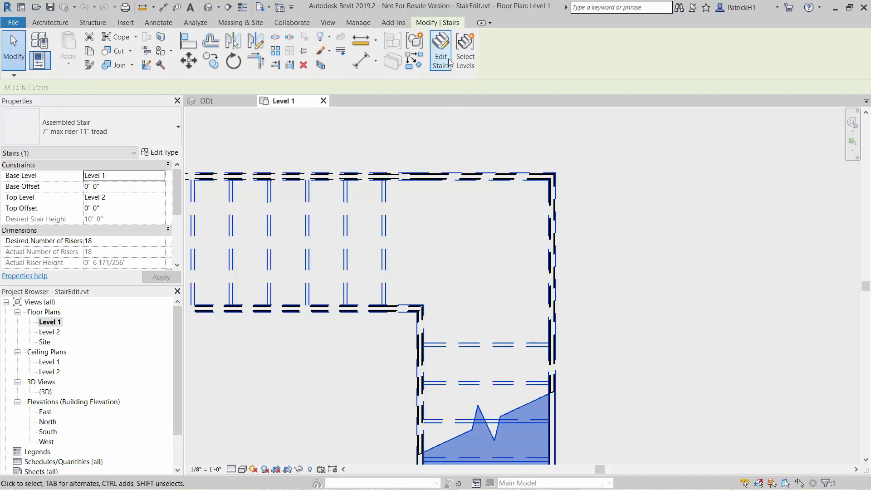
click(515, 235)
middle_drag(628, 223, 592, 250)
scroll(591, 251, up, 1)
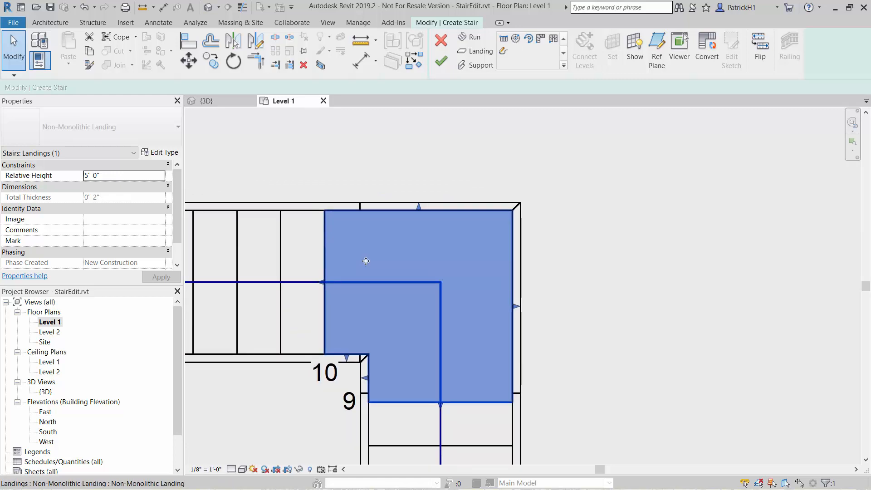
middle_drag(583, 234, 613, 240)
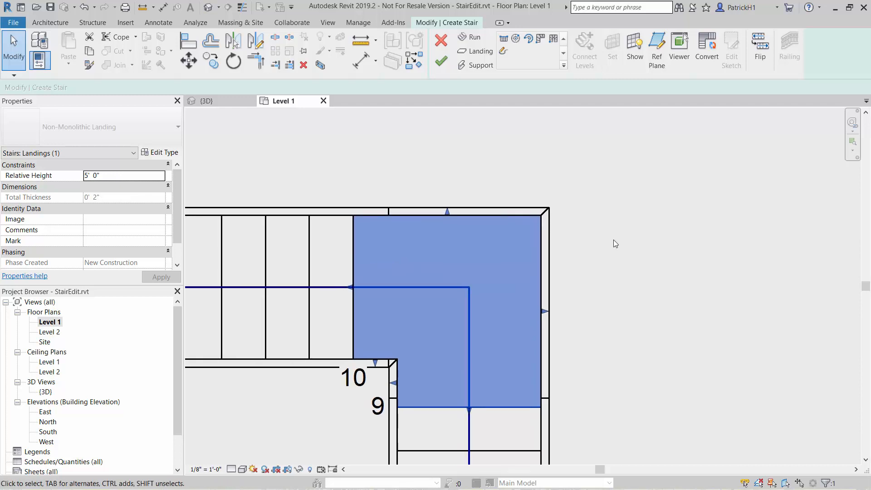
click(705, 45)
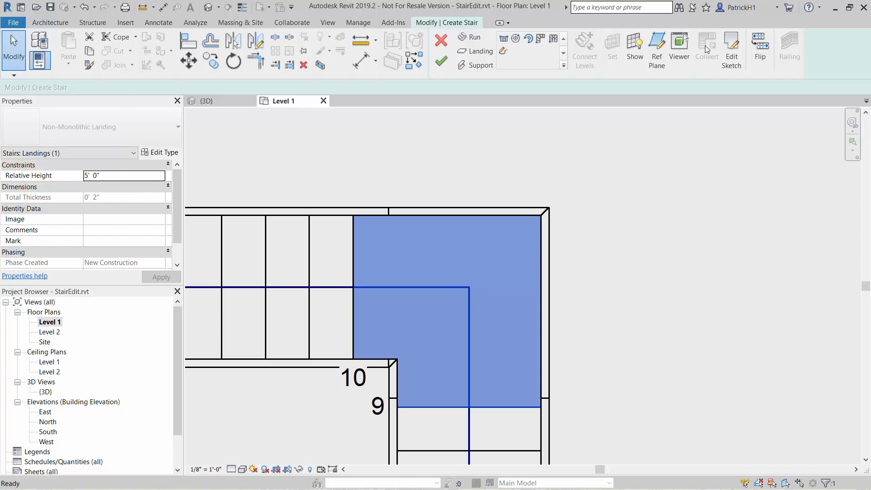
- Edit the landing's sketch and shorten its upper and outer side boundary lines to about 1'-3" each, opening the outer corner
click(556, 170)
click(497, 256)
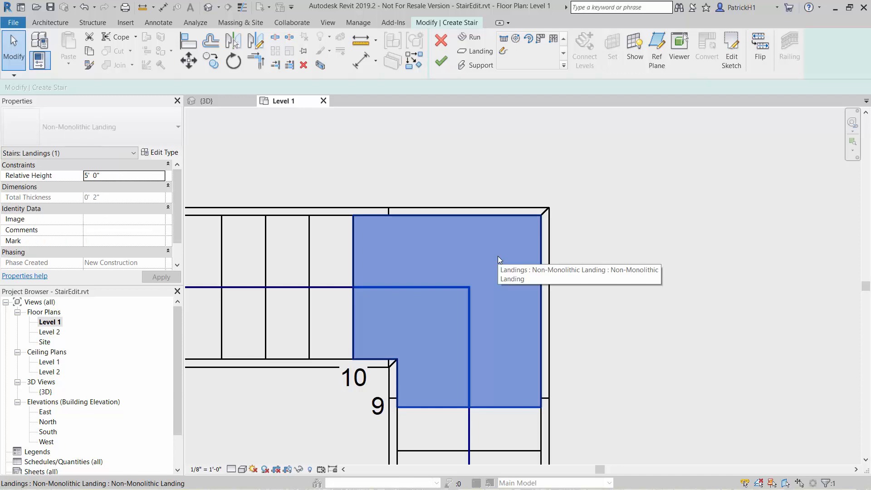
click(731, 58)
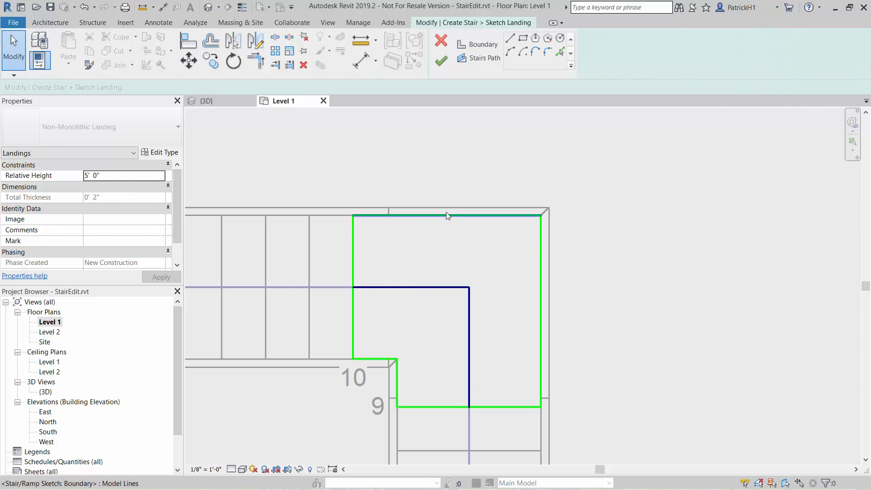
click(446, 214)
drag(541, 215, 412, 215)
click(584, 268)
click(541, 229)
drag(540, 217, 540, 348)
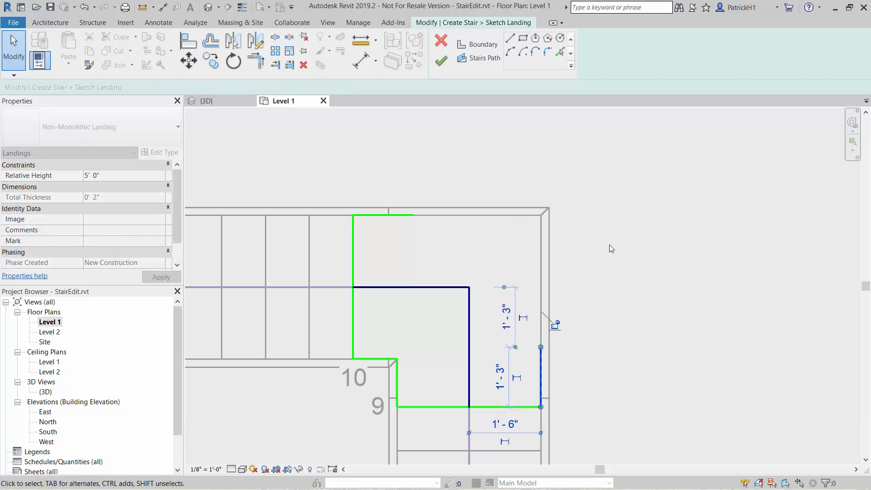
click(489, 154)
middle_drag(489, 153, 474, 157)
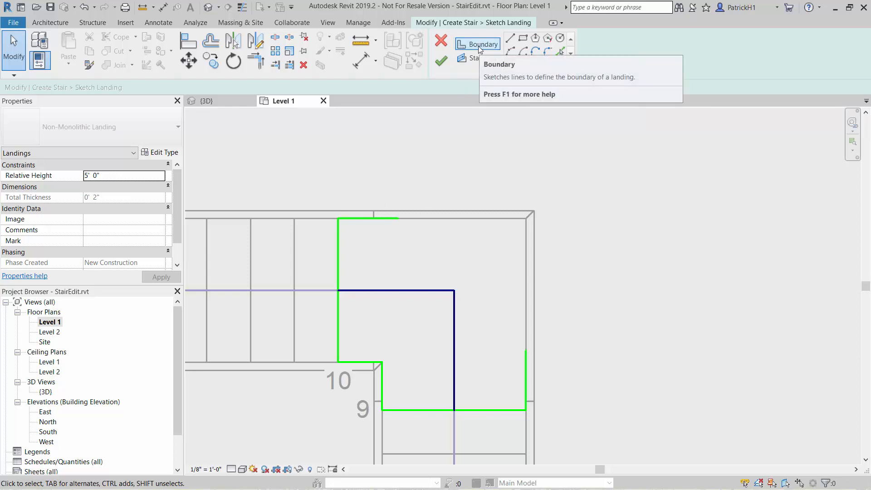
- Sketch boundary lines from the shortened upper line's end, about 10" outward and about 1'-9" across toward the outer corner
click(498, 49)
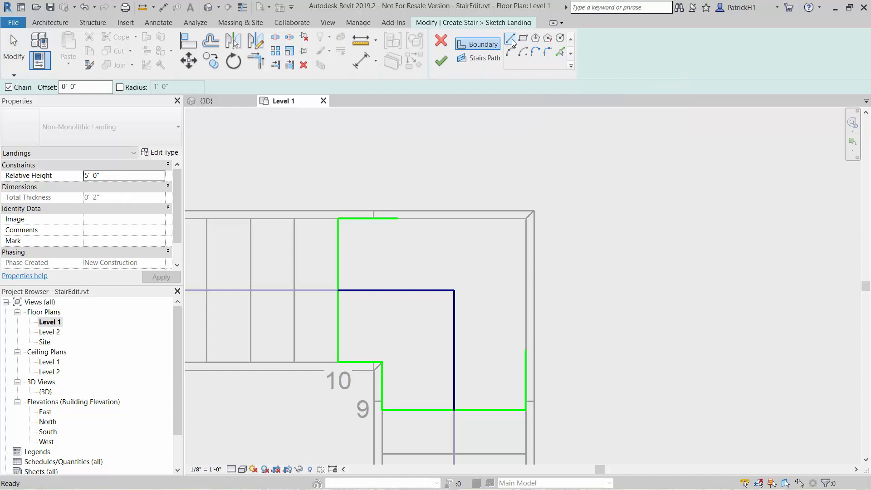
click(398, 218)
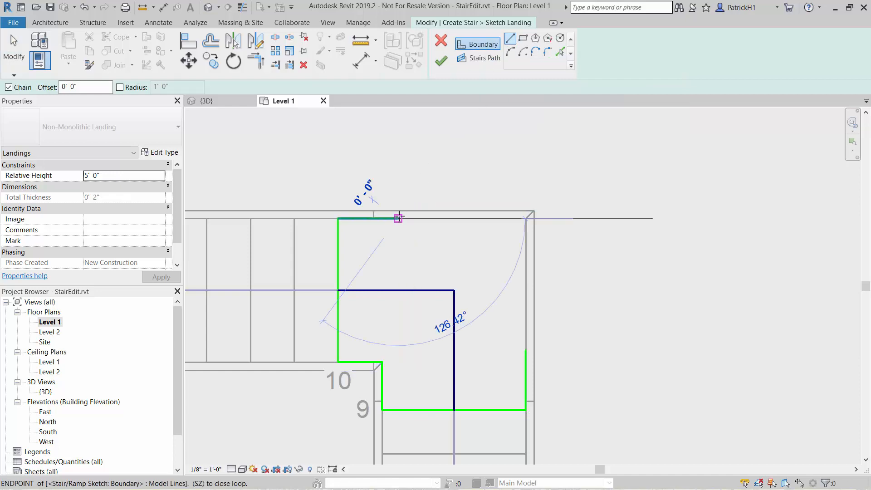
click(398, 178)
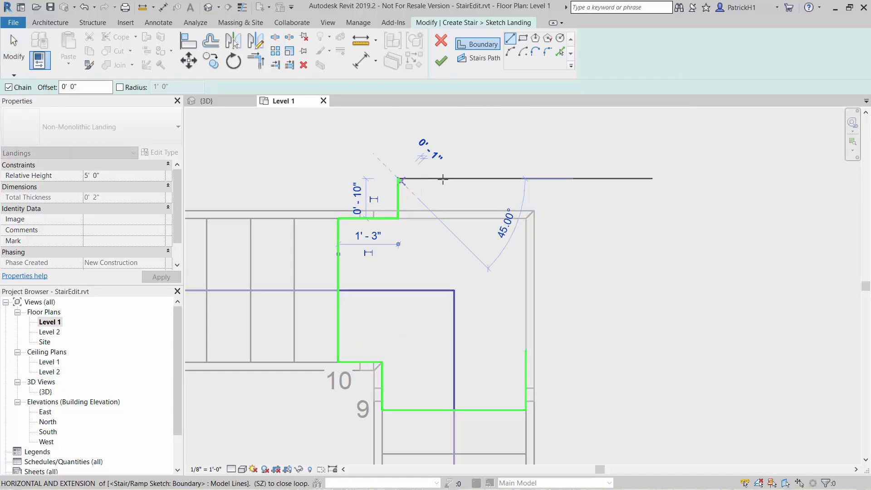
click(482, 178)
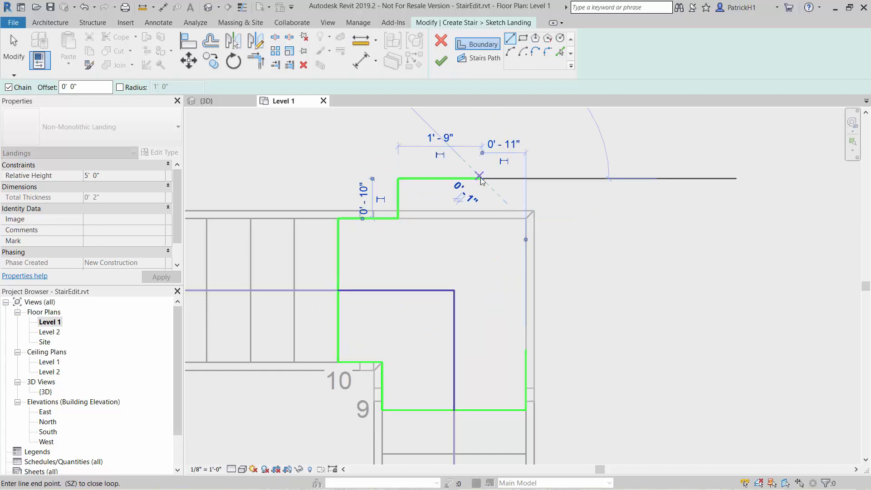
key(Escape)
- Sketch boundary lines from the shortened side line's end, a short one outward and one about 2' long toward the outer corner
click(526, 350)
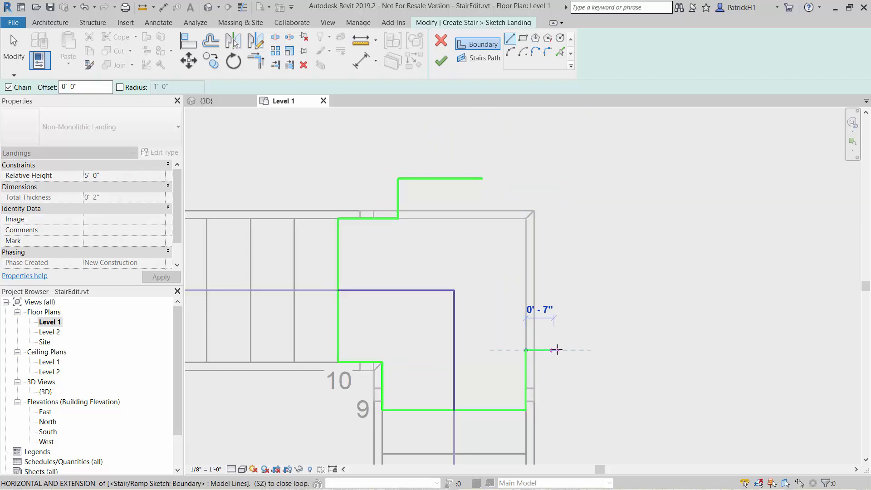
click(566, 349)
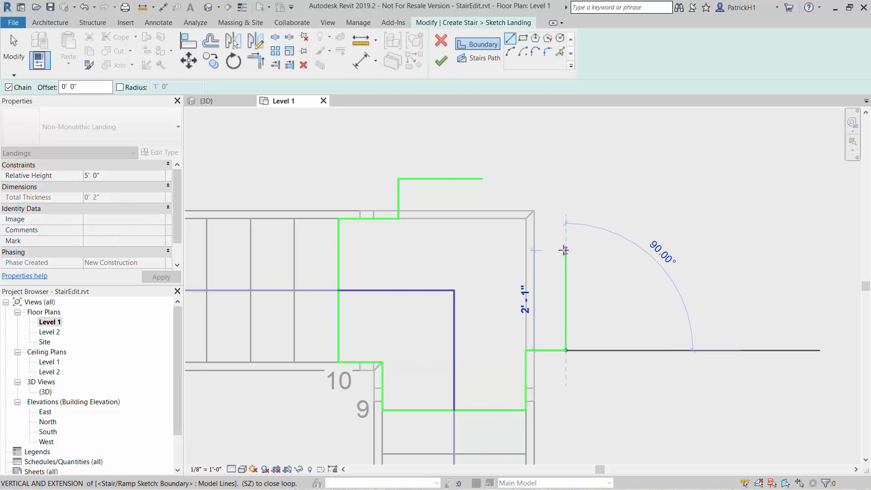
click(565, 254)
- Close the landing boundary with a tangent corner arc of about 1'-7" radius, and finish the sketch and the stair edit
click(512, 53)
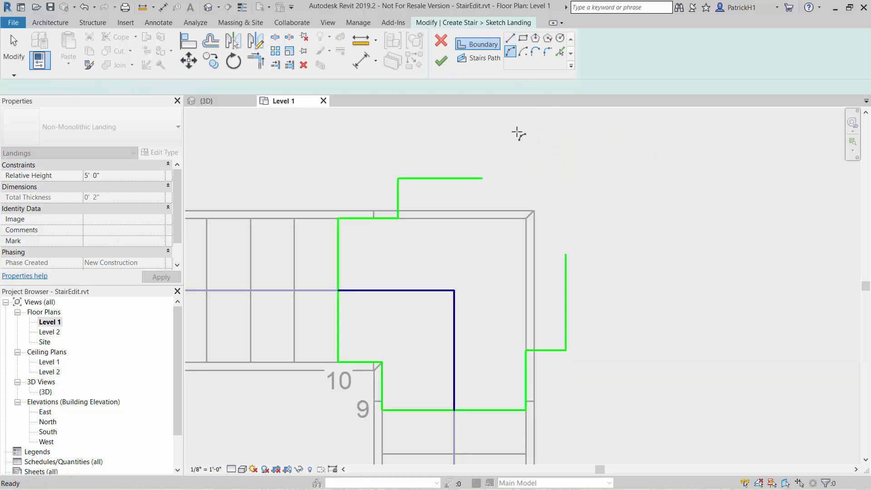
click(481, 178)
click(526, 186)
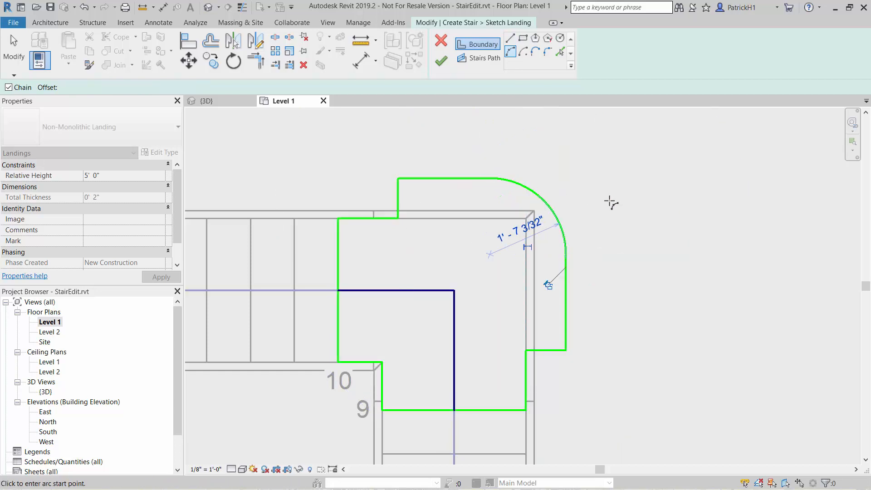
key(Escape)
key(Escape)
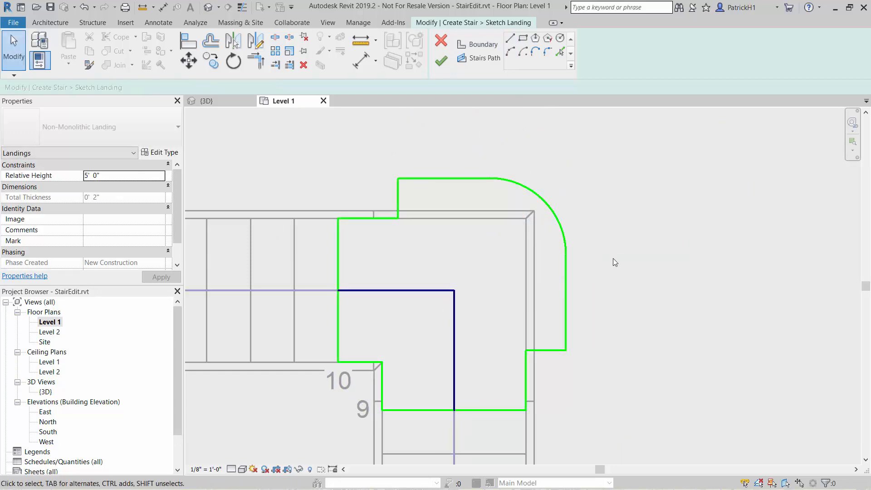
click(441, 60)
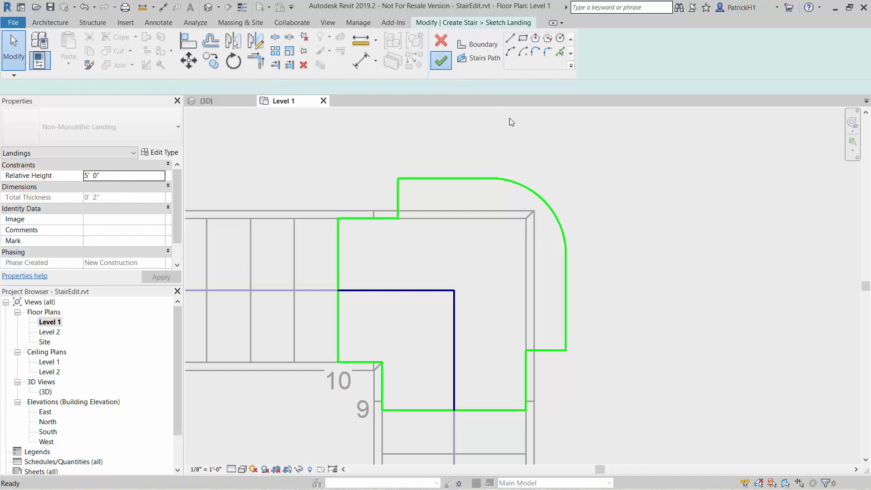
click(443, 62)
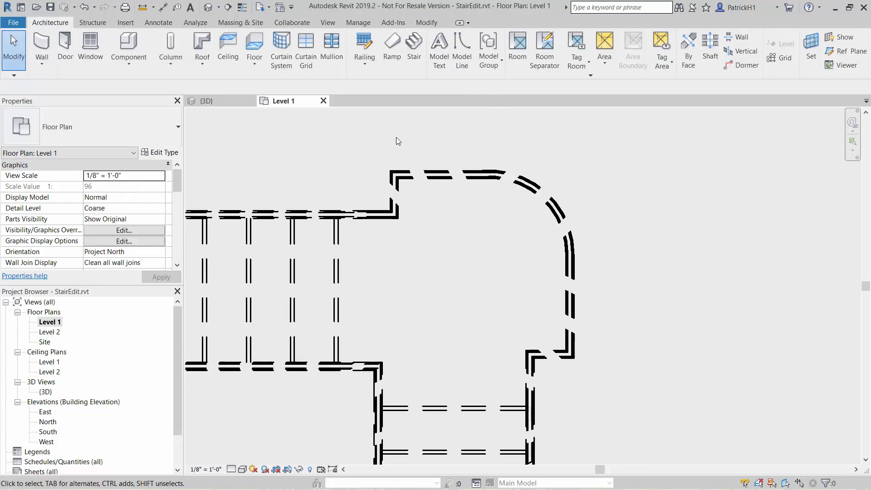
- Examine the reshaped landing and its railing in the 3D view, and return to the Level 1 floor plan
click(206, 100)
middle_drag(690, 322, 642, 357)
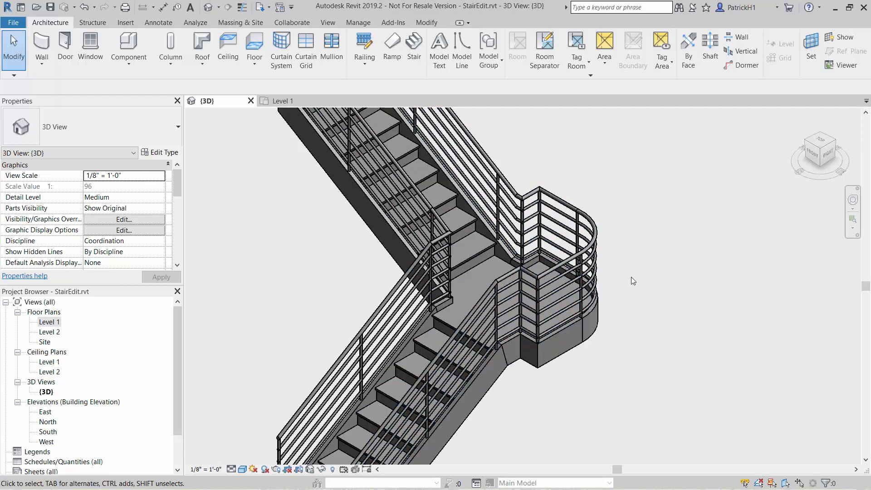
middle_drag(610, 350, 657, 308)
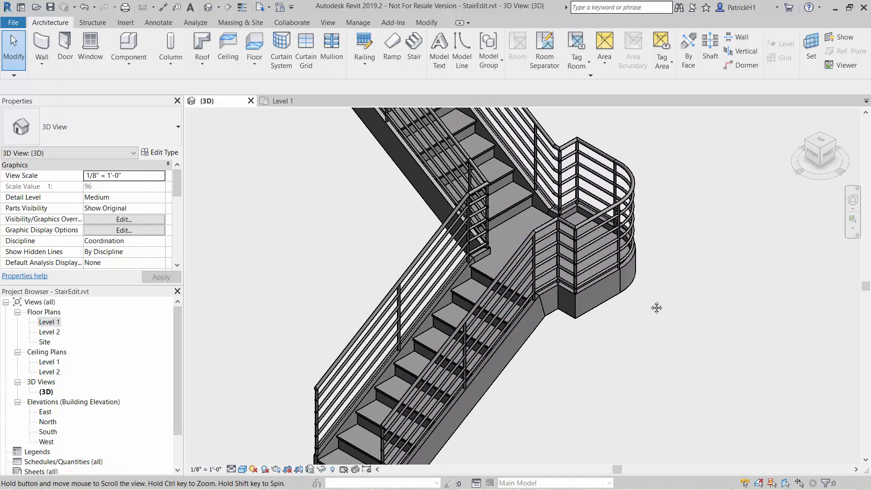
click(283, 101)
scroll(557, 395, down, 2)
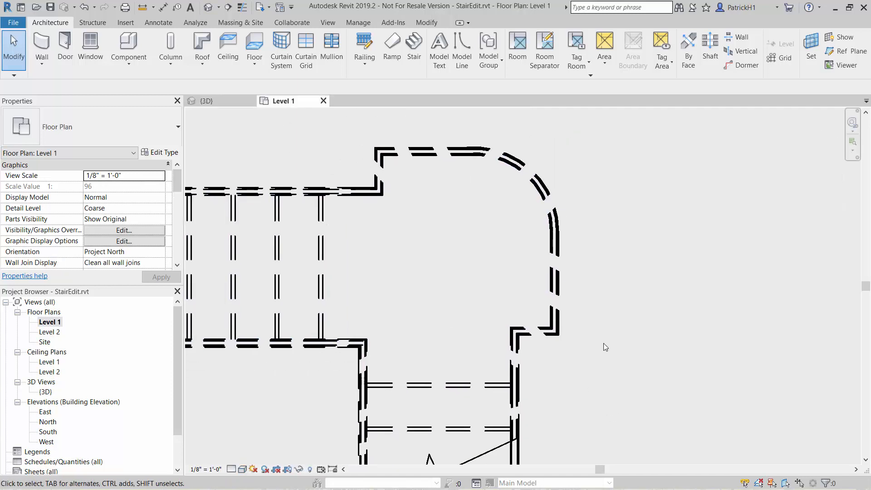
scroll(592, 331, up, 1)
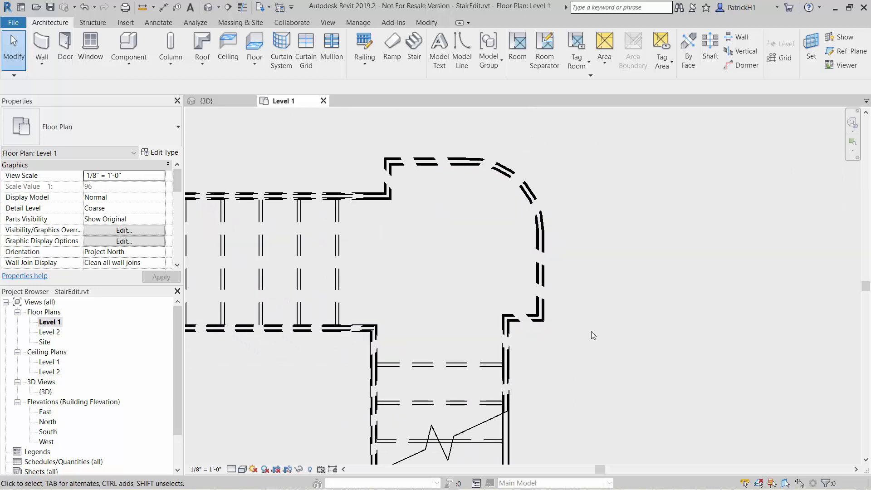
- Reopen the converted landing's boundary sketch through stair editing to review it, and leave the edit without changes
click(451, 276)
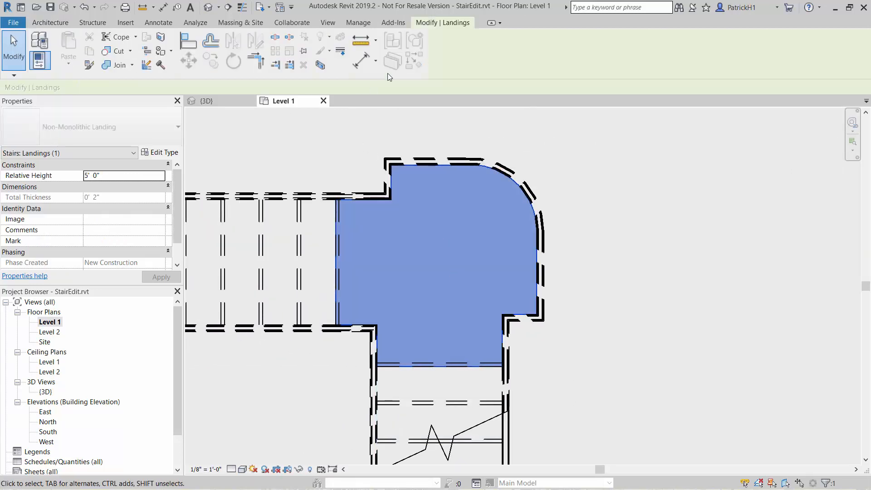
click(635, 215)
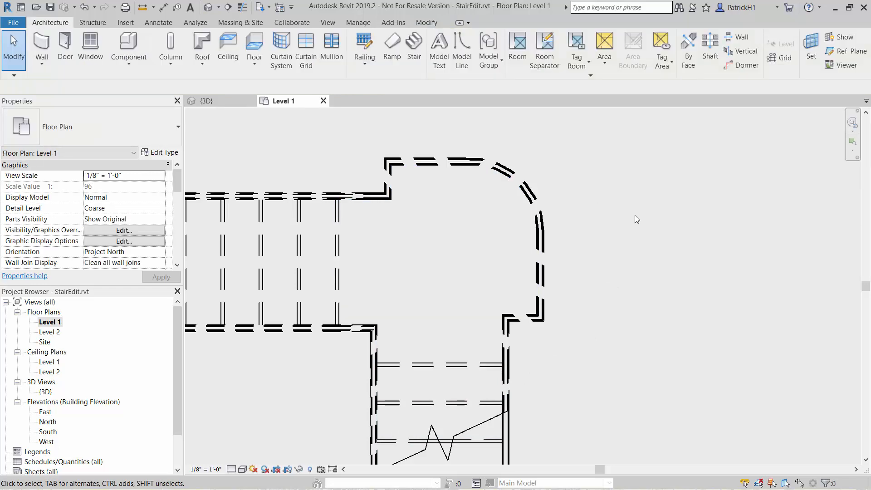
click(444, 408)
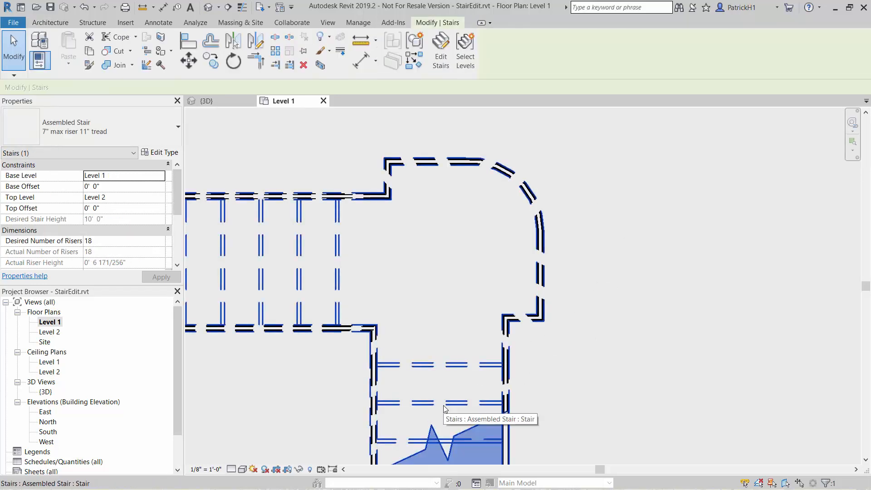
click(440, 65)
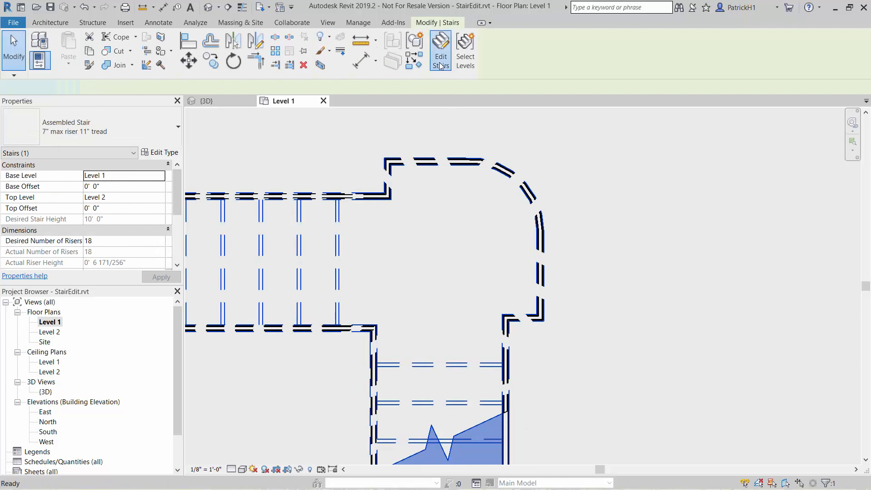
click(478, 219)
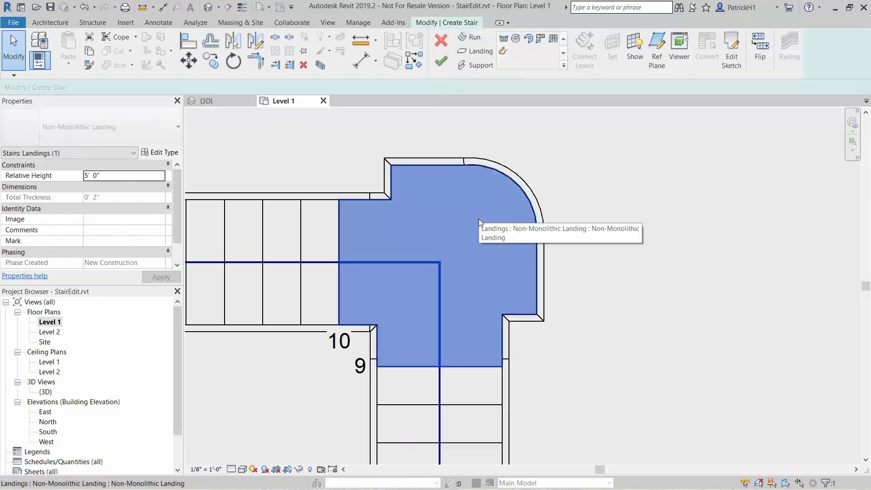
click(735, 66)
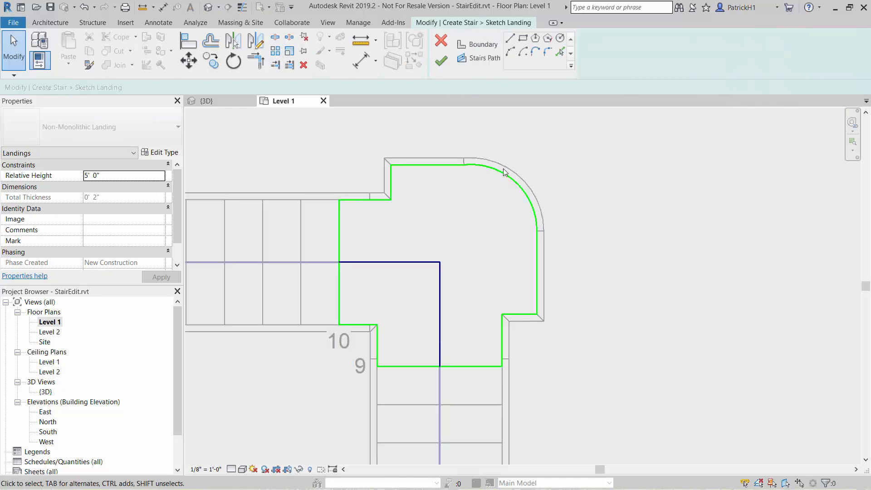
click(441, 60)
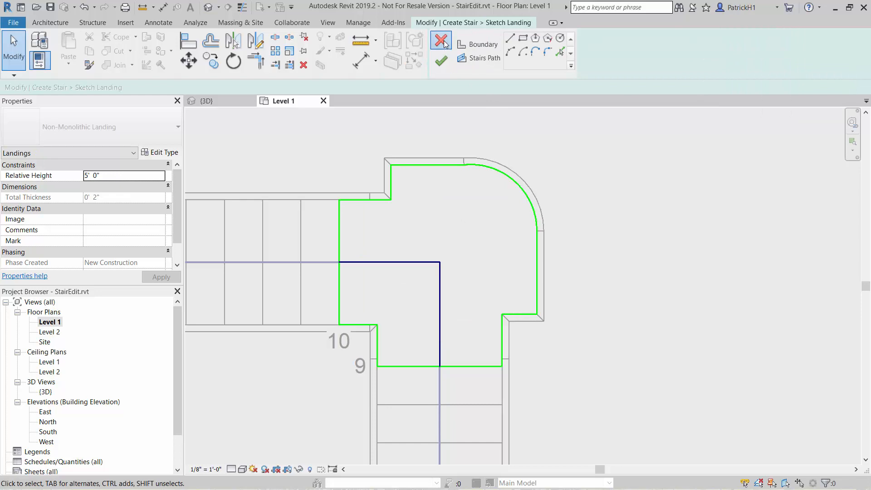
click(444, 40)
- Open the stair for editing, convert its lower run to a sketch-based component, and open that run's sketch
middle_drag(588, 357, 572, 253)
middle_drag(567, 341, 560, 288)
middle_drag(554, 362, 575, 304)
scroll(580, 330, up, 1)
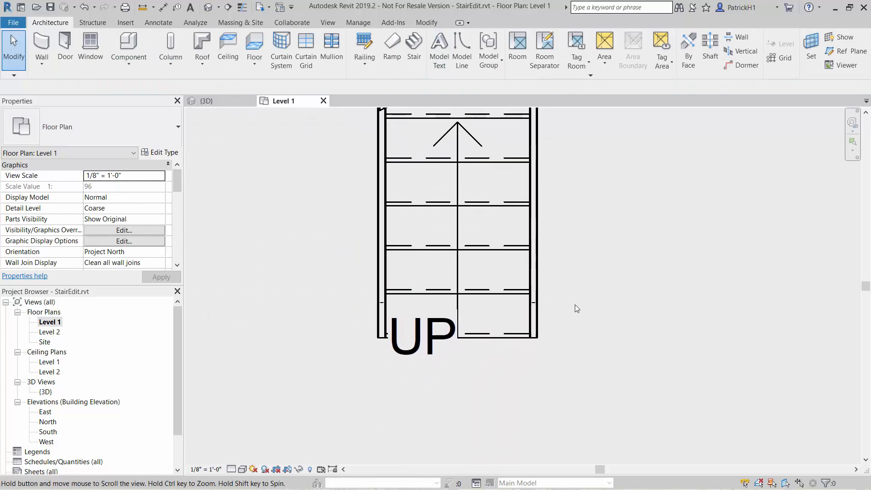
click(490, 254)
click(443, 58)
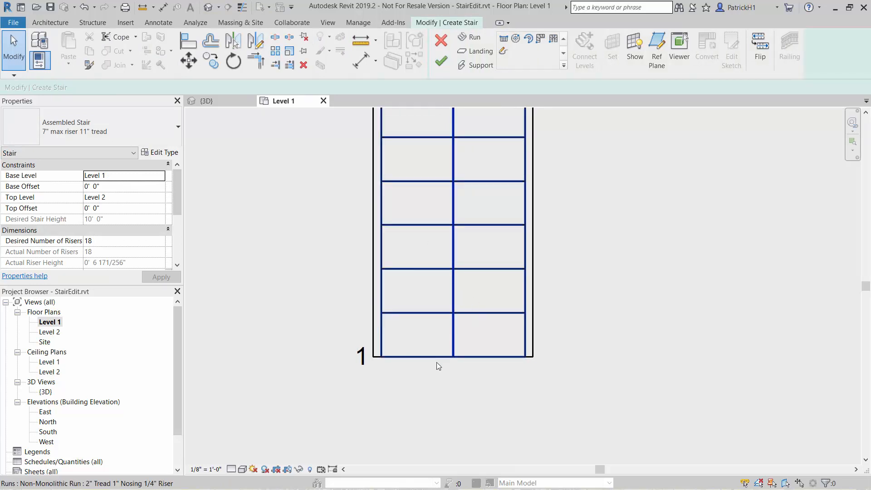
click(477, 316)
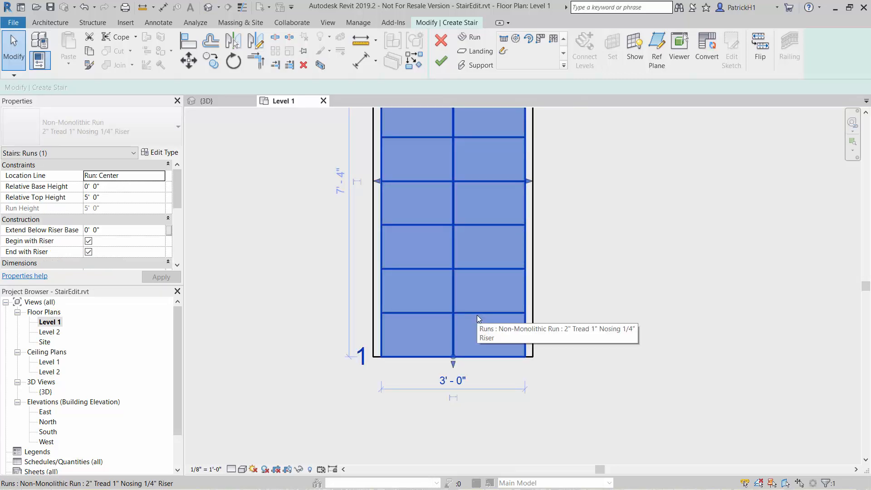
click(706, 55)
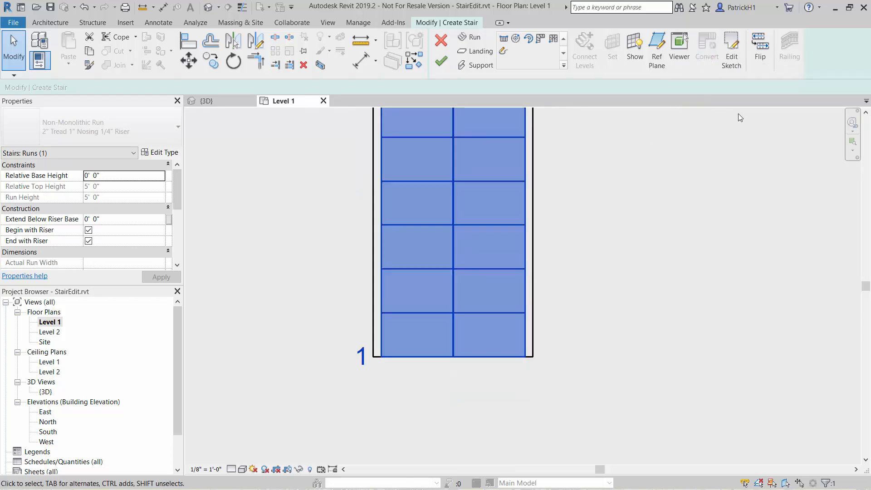
click(736, 63)
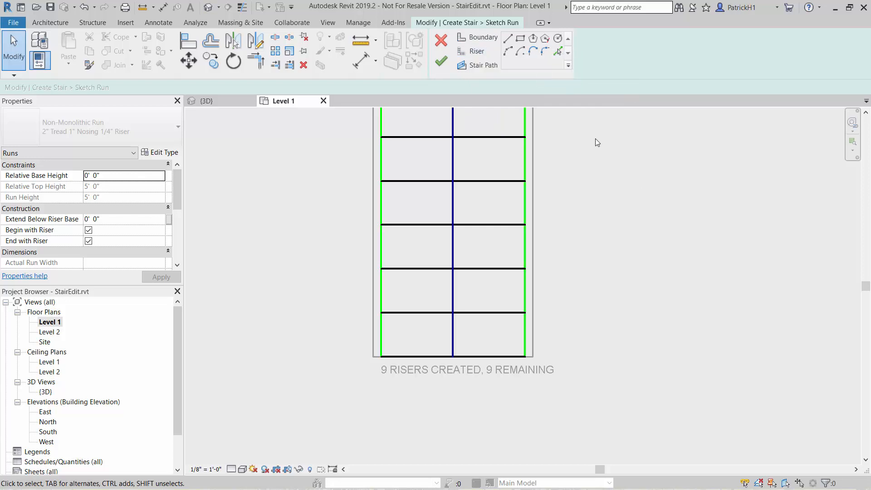
- Replace the lower run's first riser with short riser lines of about 4" and 5" drawn inward from the two boundary ends
click(493, 357)
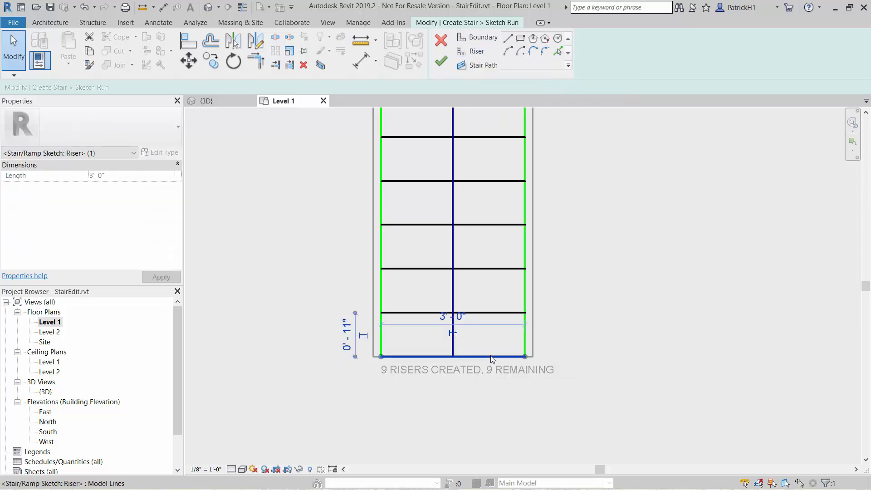
key(Delete)
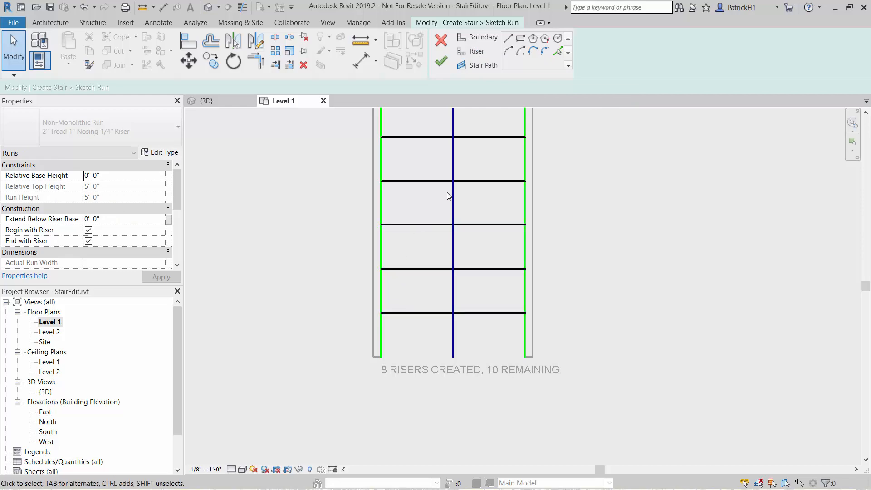
click(472, 52)
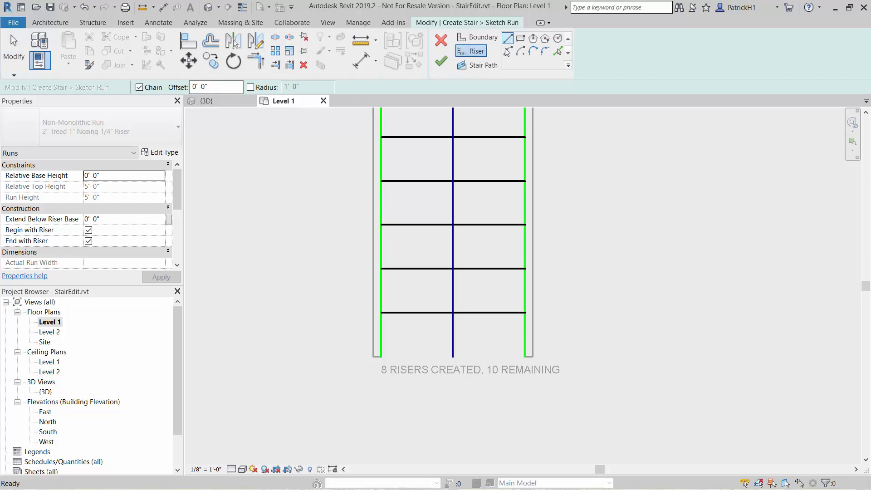
click(383, 357)
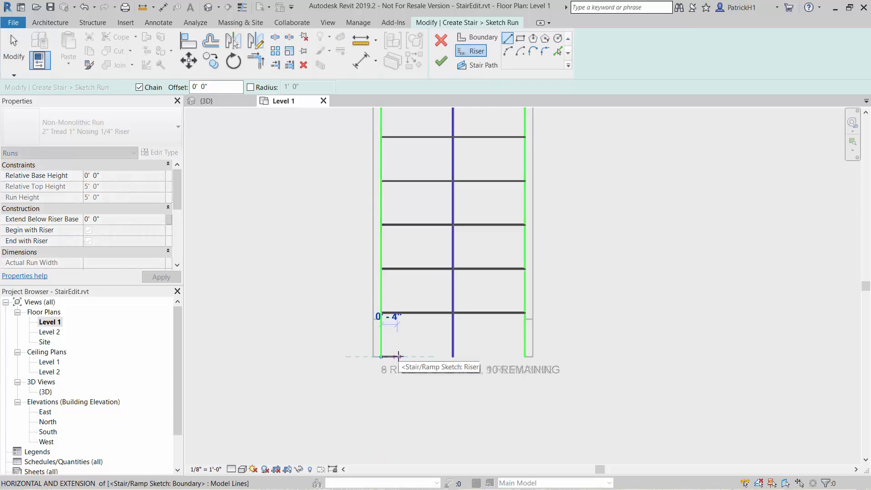
click(525, 357)
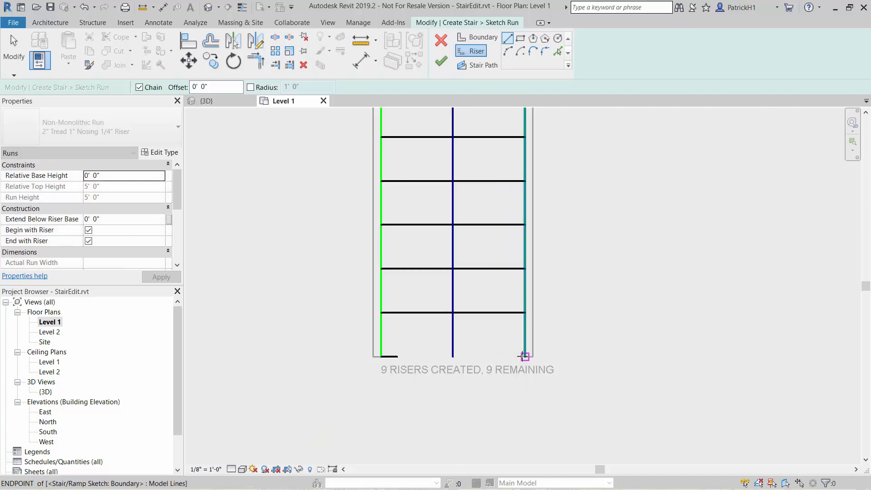
click(504, 357)
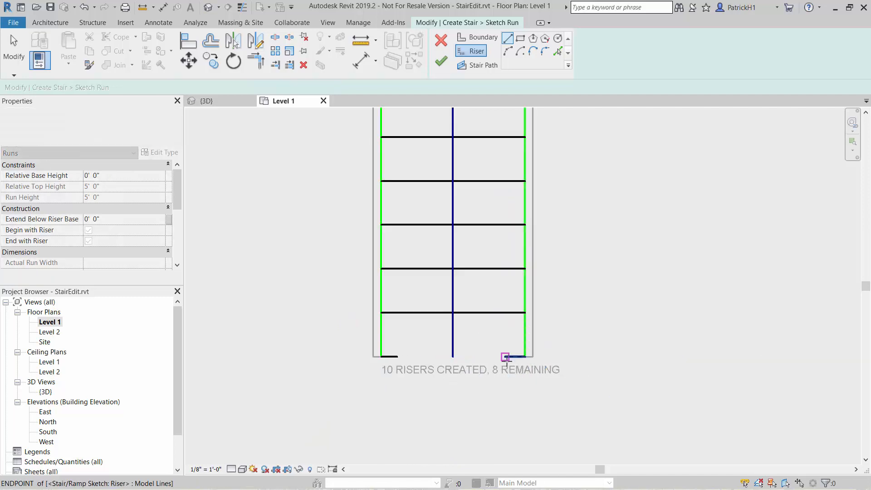
- Set the length of the longer of the two short riser lines to 4"
key(Escape)
key(Escape)
click(511, 357)
click(515, 382)
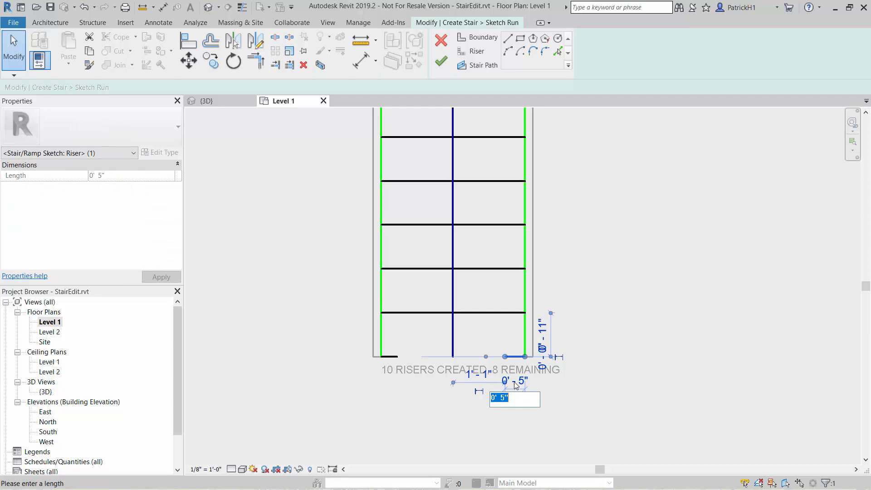
text(4")
key(Return)
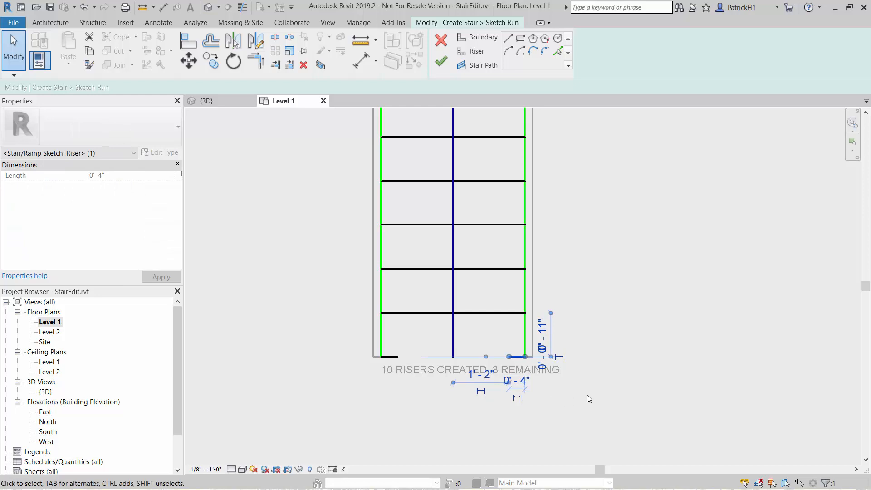
- Join the two short riser lines with a start-end-radius riser arc bulging outward from the foot of the run
click(472, 50)
click(507, 51)
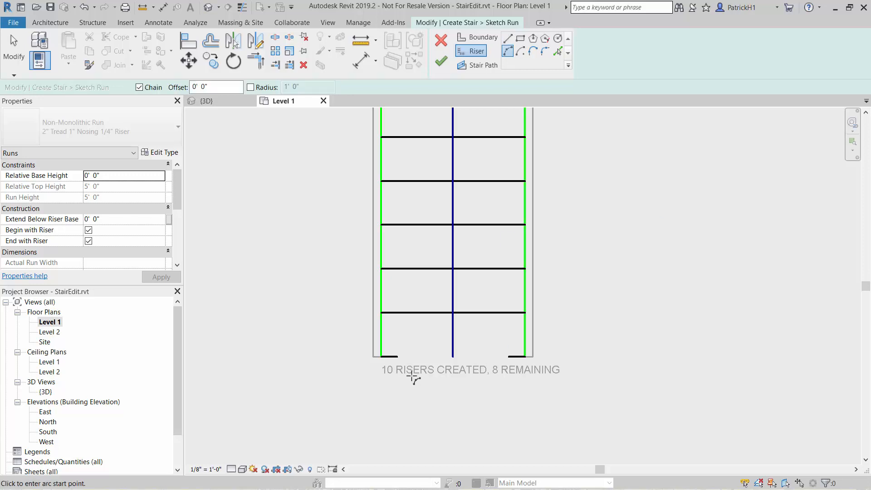
click(397, 356)
click(508, 357)
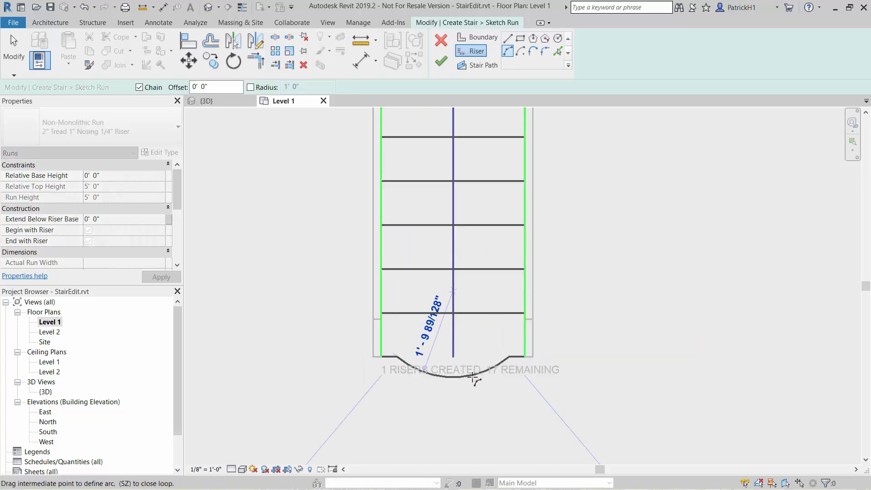
click(498, 378)
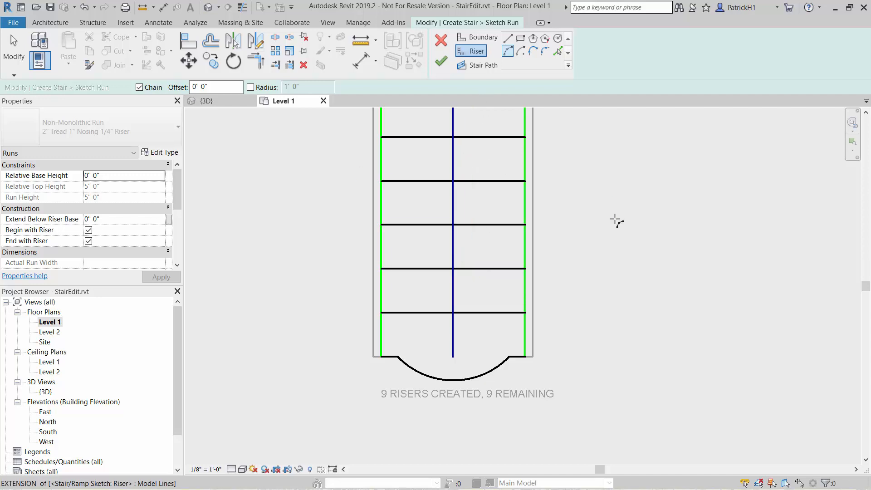
click(603, 199)
key(Escape)
key(Escape)
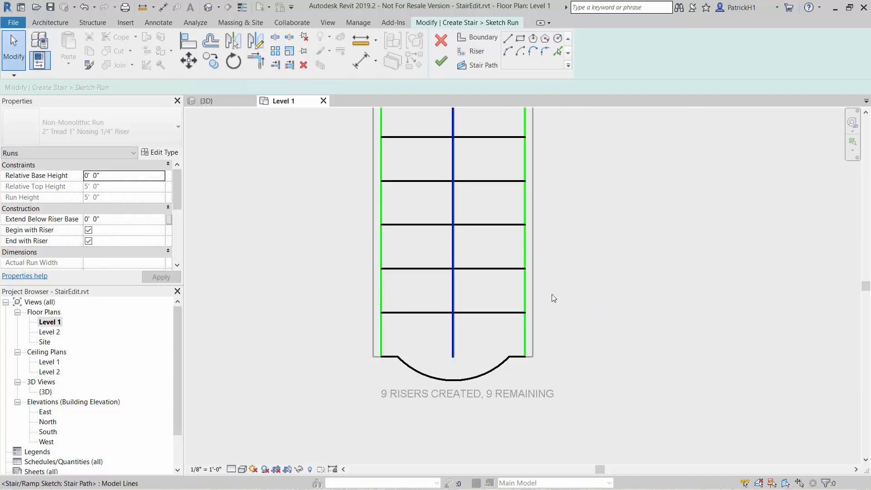
- Extend the stair path line to the midpoint of the curved riser, and finish the run sketch and the stair edit
click(453, 293)
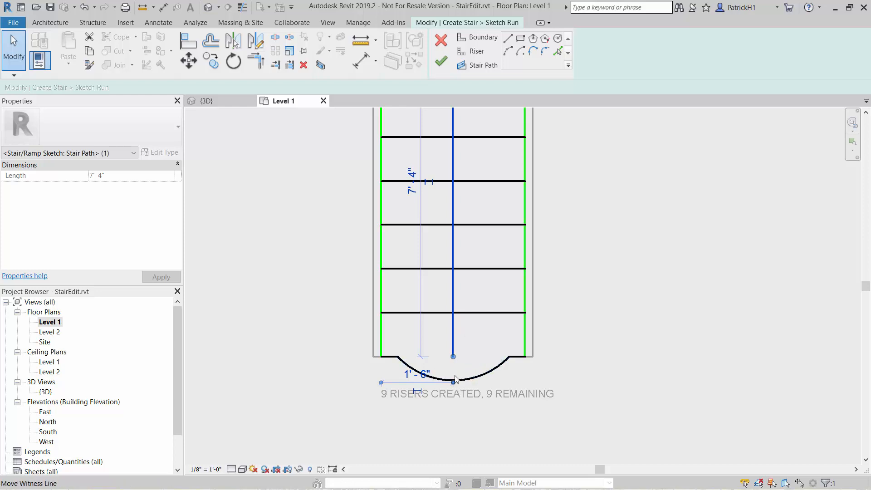
drag(454, 359, 453, 371)
click(635, 366)
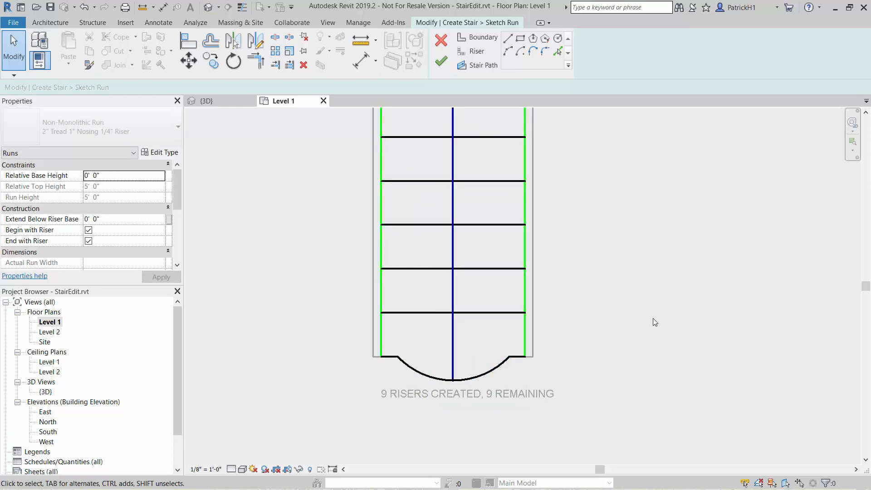
click(442, 62)
click(443, 61)
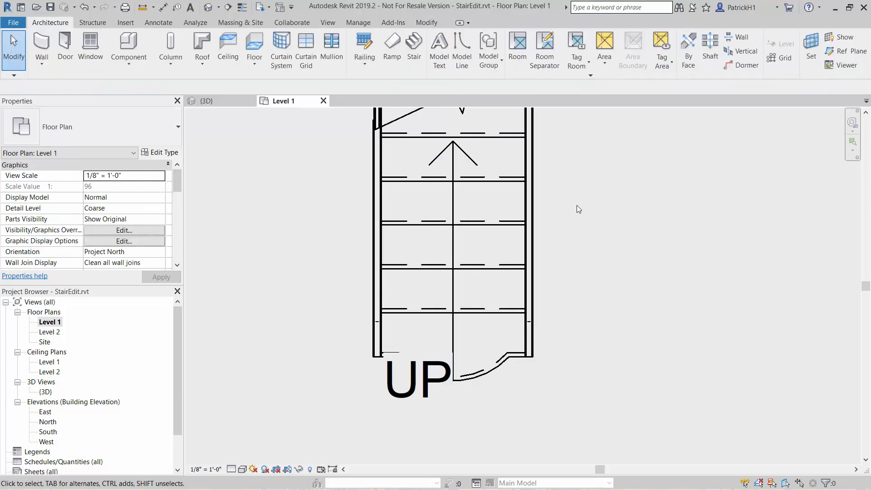
- Examine the curved first tread, the reshaped landing and the railings in the 3D view
click(238, 102)
middle_drag(568, 382, 619, 324)
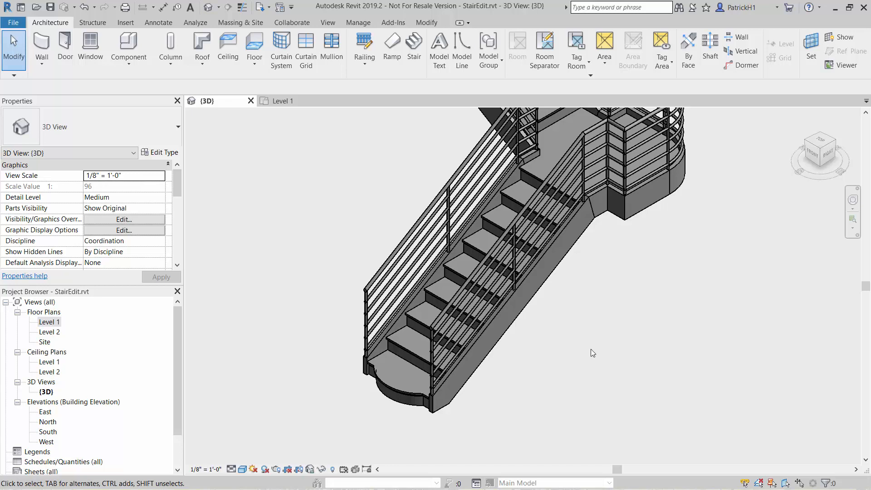
middle_drag(639, 290, 537, 299)
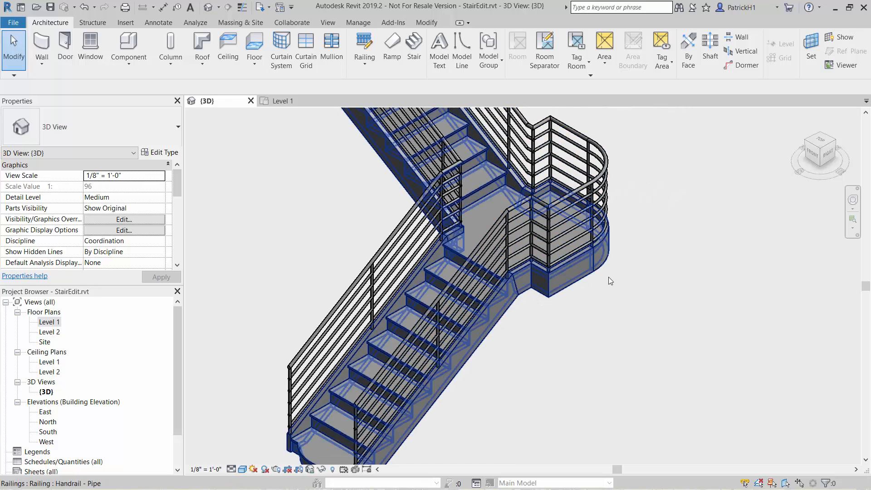
scroll(551, 371, down, 1)
scroll(549, 379, down, 1)
middle_drag(548, 378, 574, 388)
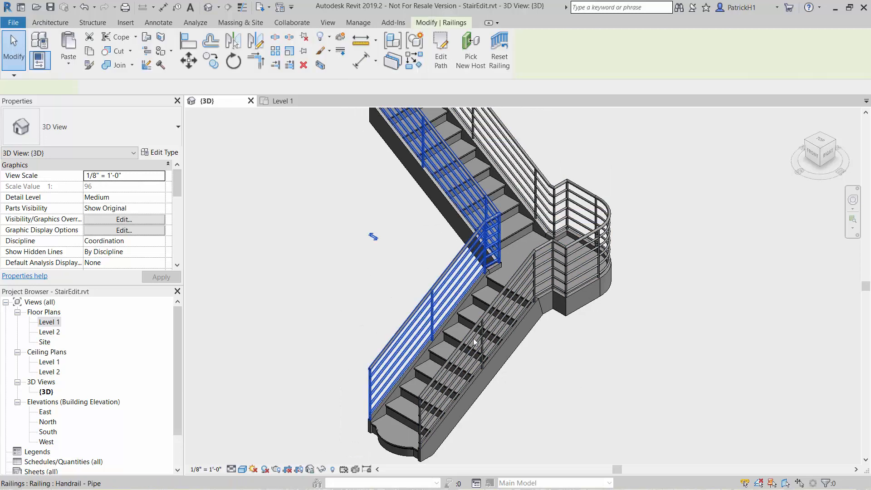
click(608, 209)
click(665, 317)
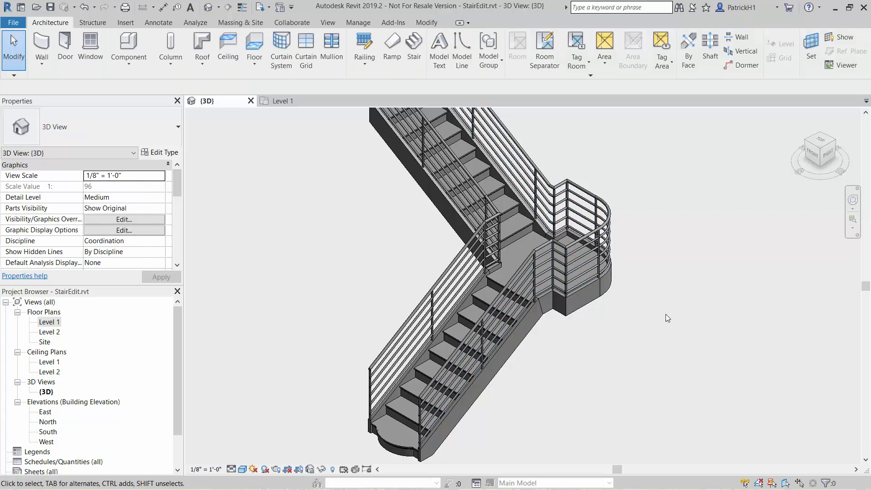
scroll(659, 314, down, 1)
middle_drag(660, 314, 671, 326)
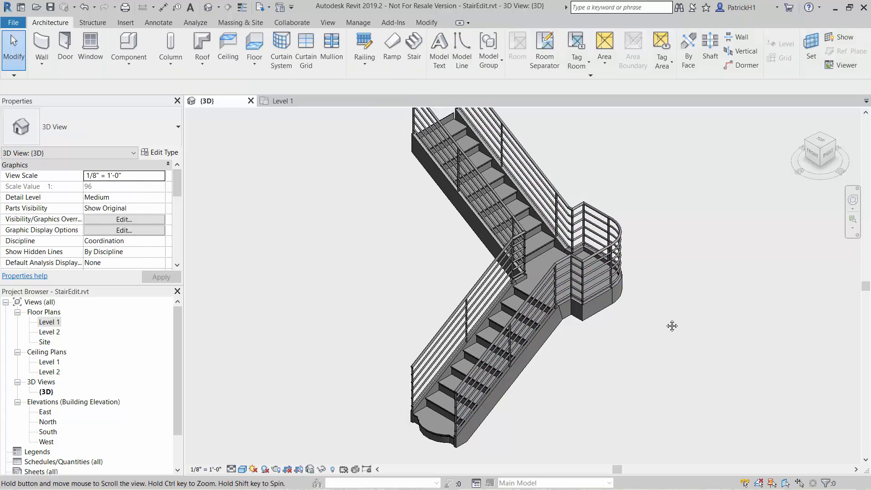